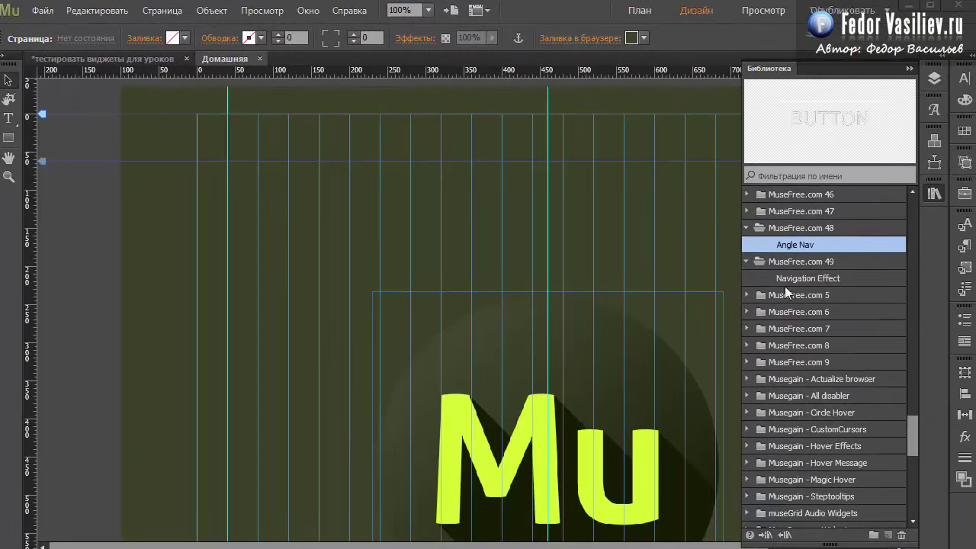
# - Place the Angle Nav widget from MuseFree.com 48 near the page's upper-left corner
pyautogui.moveTo(797, 257); pyautogui.dragTo(207, 135)
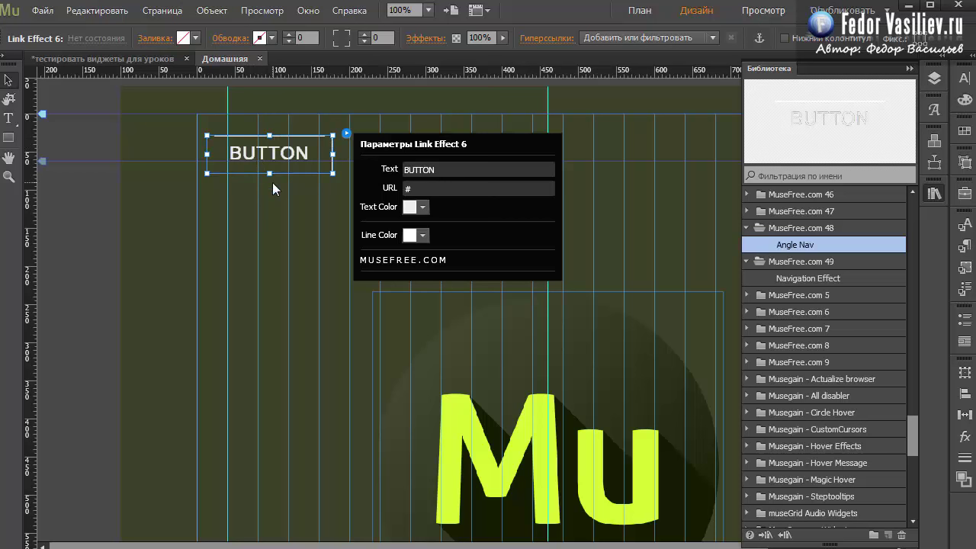
pyautogui.click(243, 157)
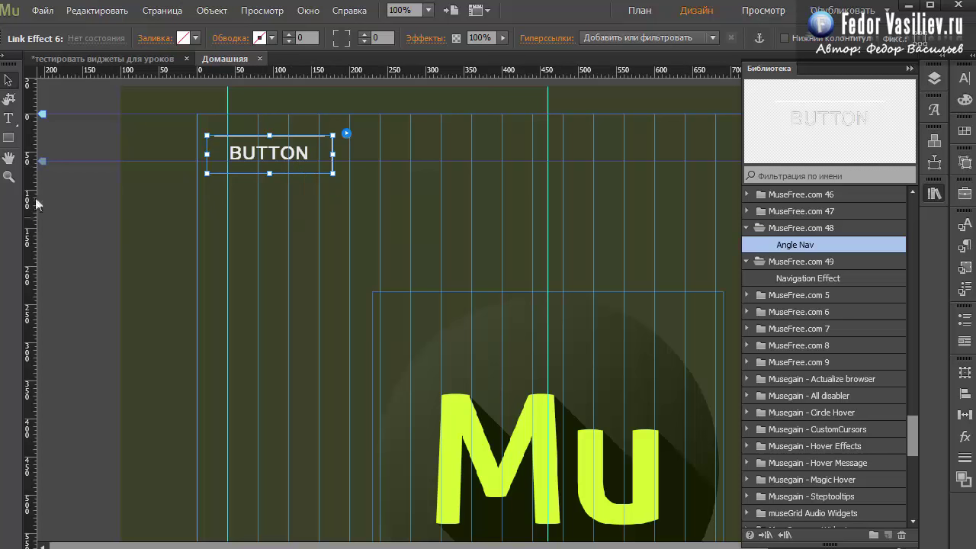
# - Set the button widget's font size to 60 and its font to eMAxiouE Bold
pyautogui.click(10, 121)
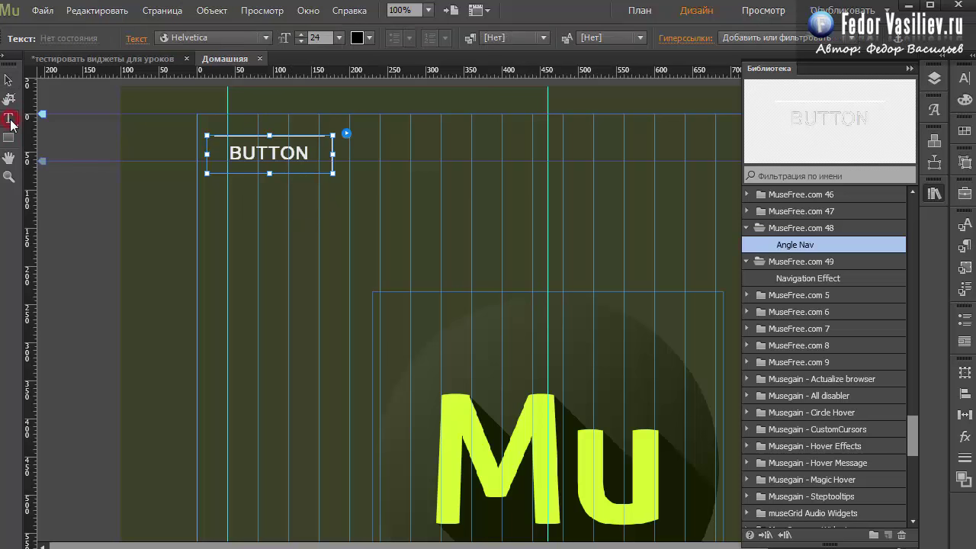
pyautogui.click(340, 37)
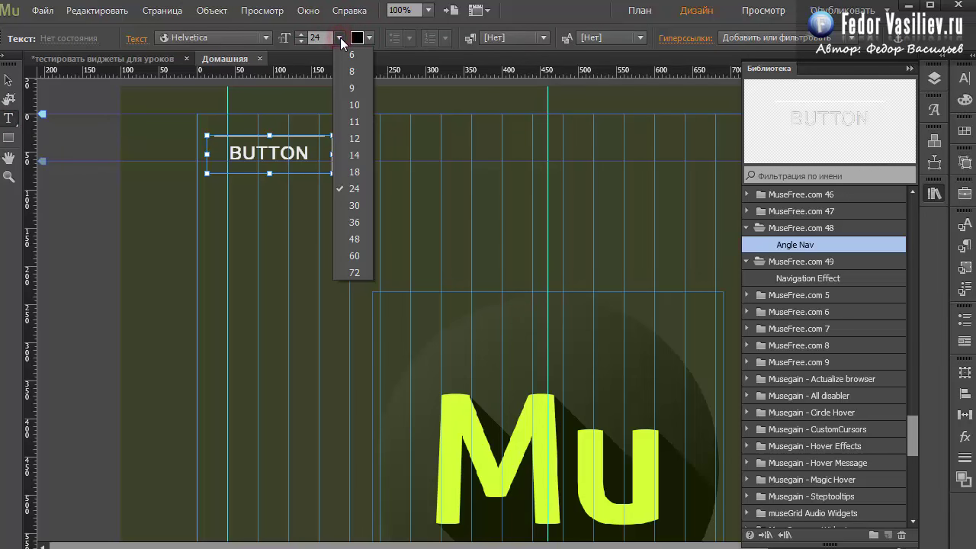
pyautogui.click(350, 258)
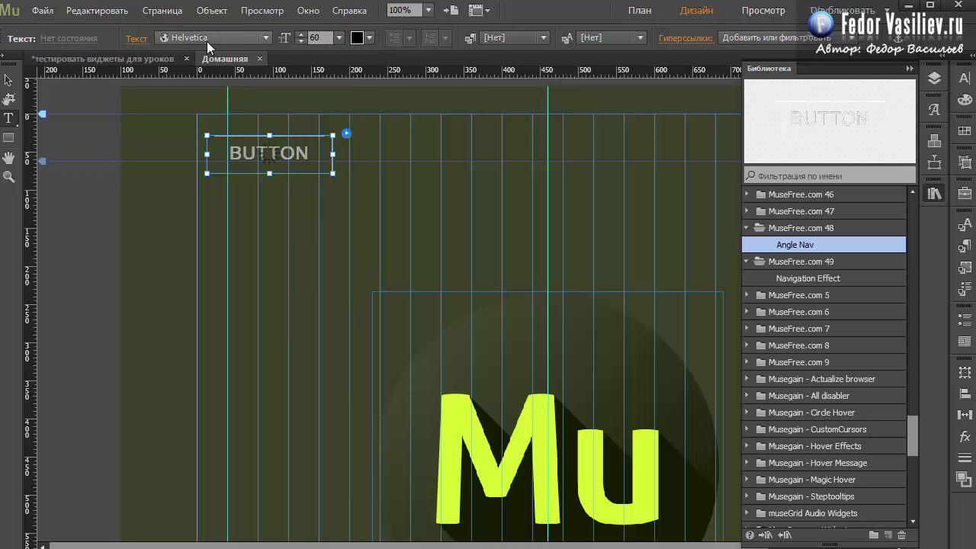
pyautogui.click(266, 38)
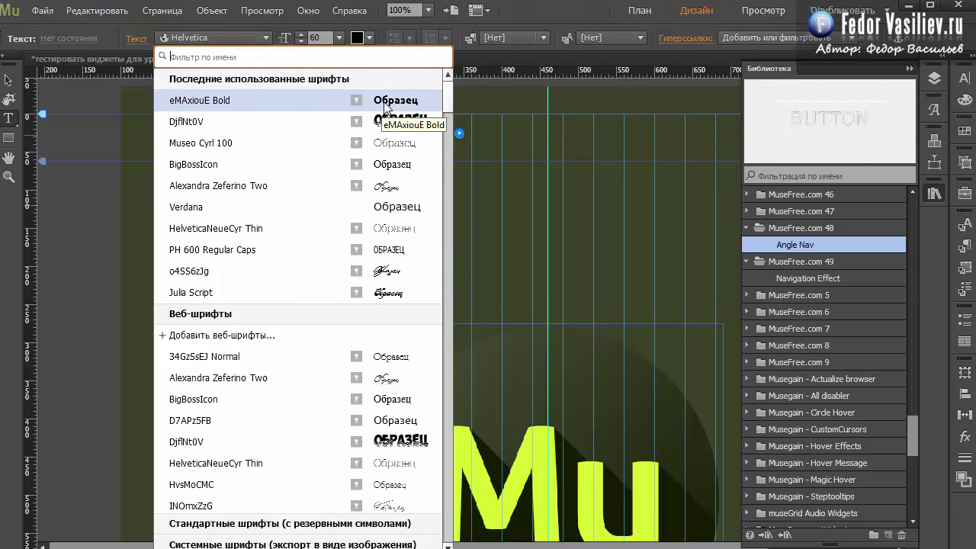
pyautogui.click(388, 105)
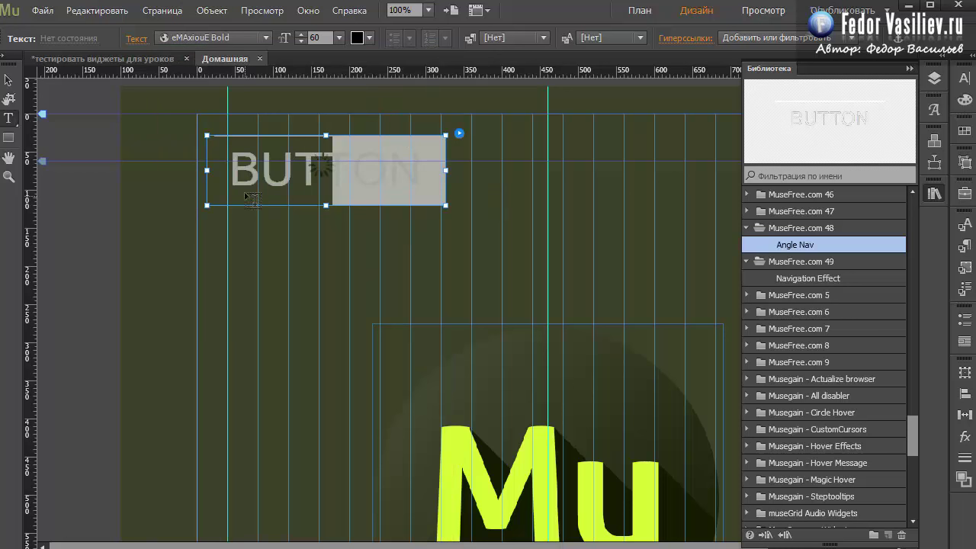
# - Change the widget's text to "меню"
pyautogui.click(460, 135)
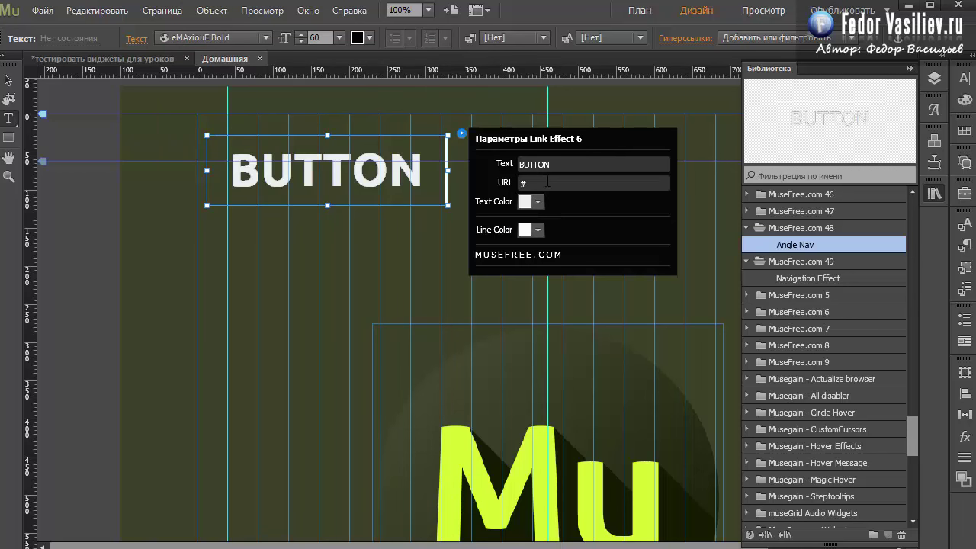
pyautogui.doubleClick(557, 160)
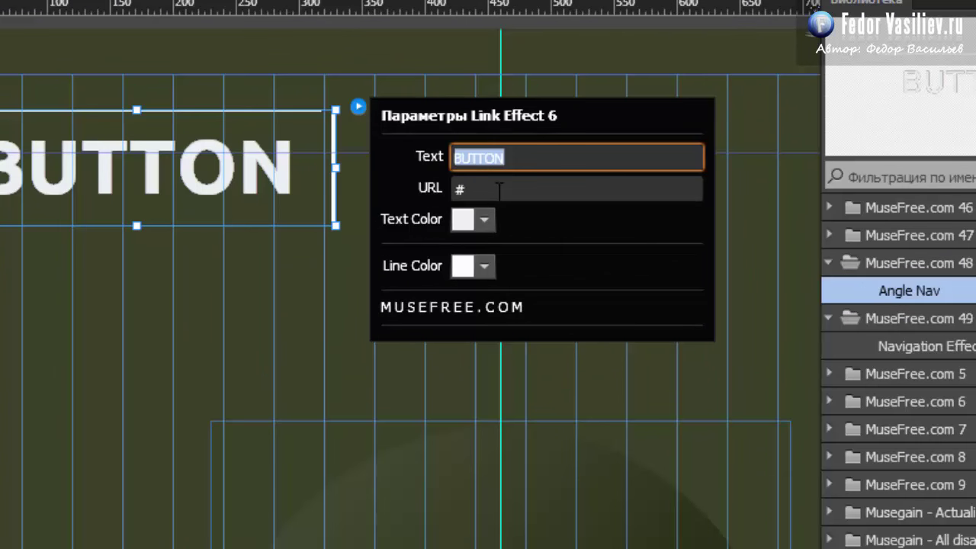
pyautogui.write('меню')
pyautogui.press('Return')
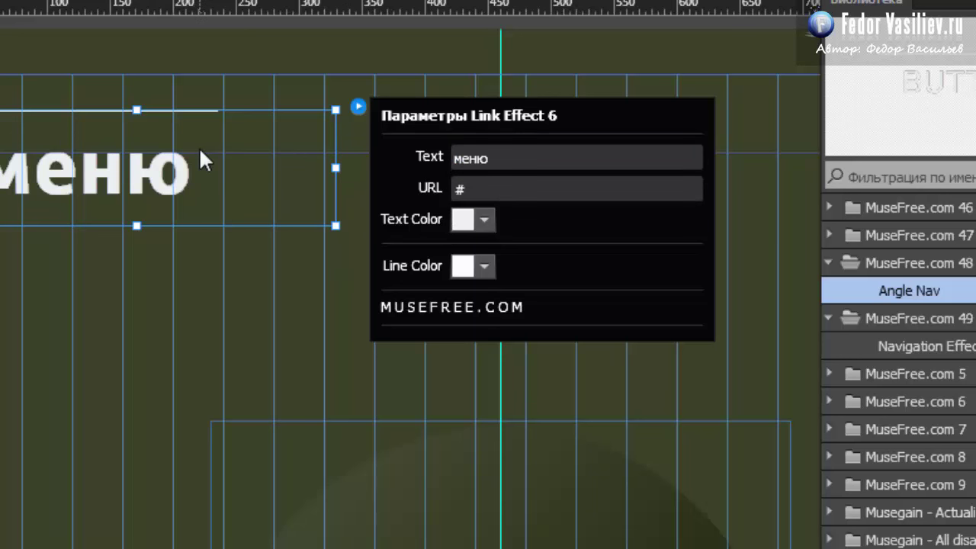
pyautogui.click(460, 190)
pyautogui.press('BackSpace')
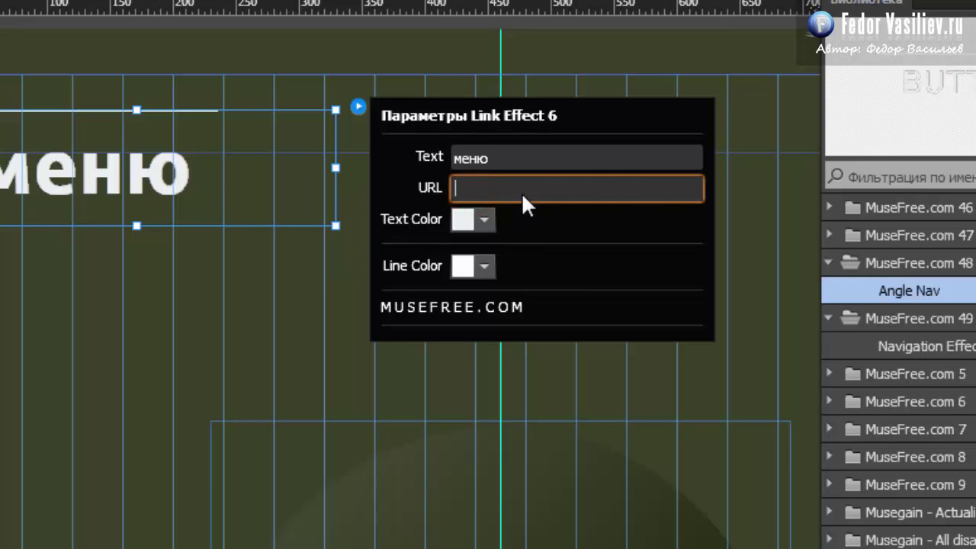
pyautogui.rightClick(522, 192)
pyautogui.click(584, 267)
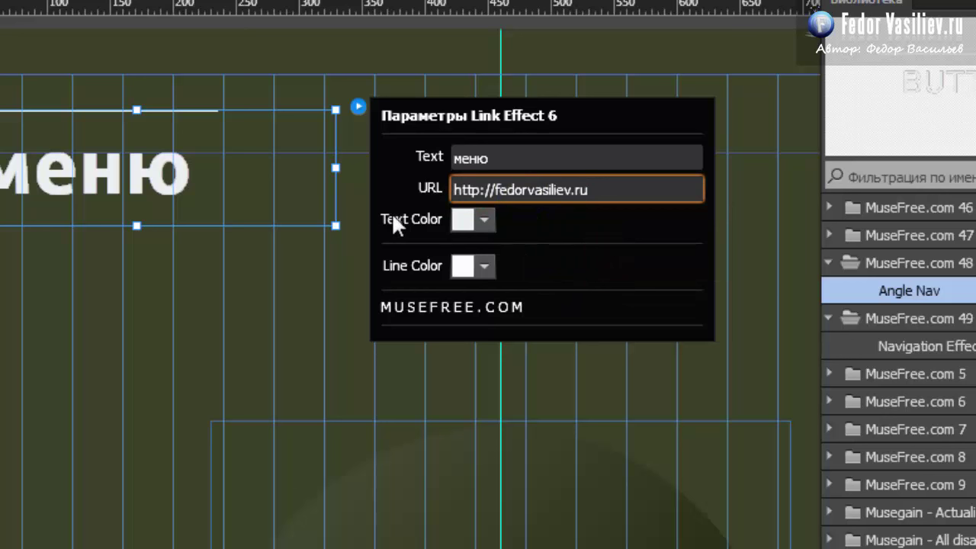
pyautogui.doubleClick(616, 190)
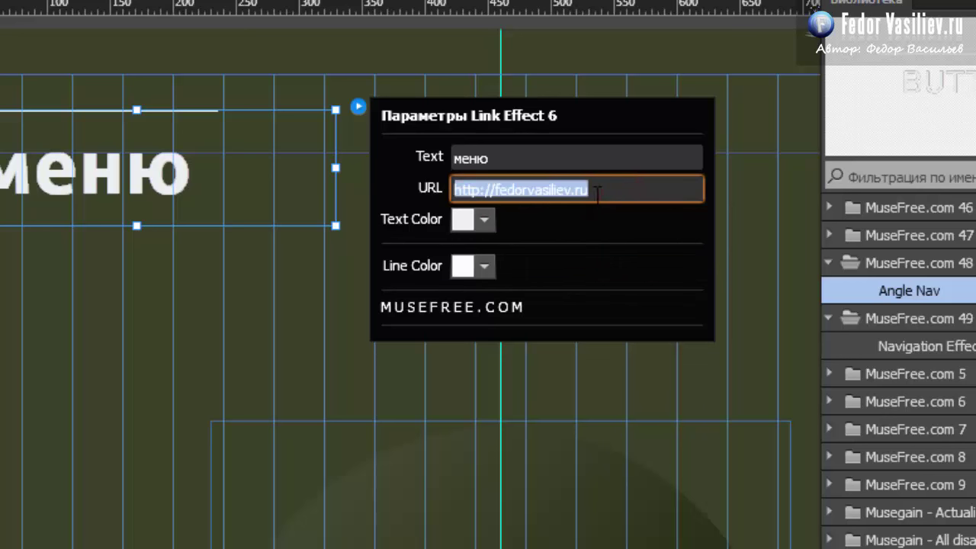
pyautogui.click(599, 192)
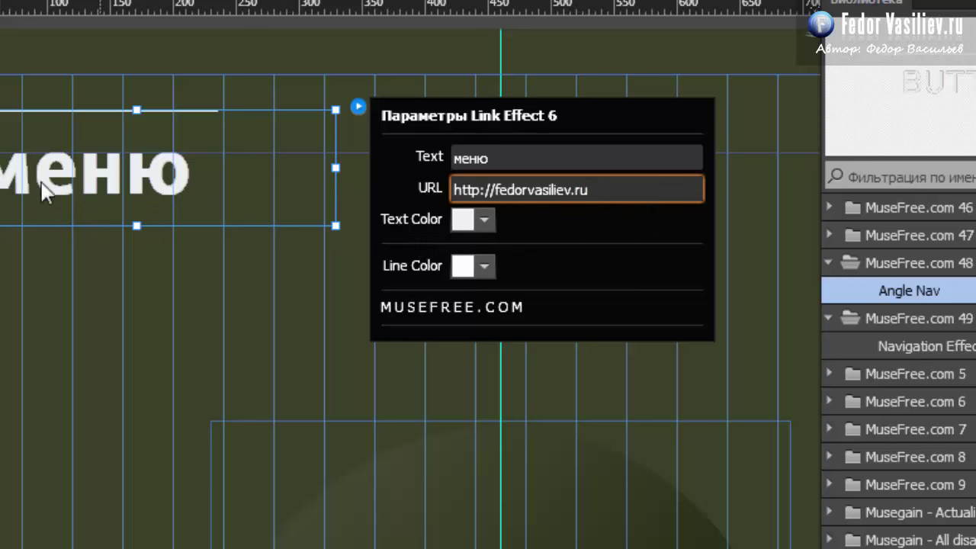
# - Set the widget's text color to teal 30889E and its line color to yellow FFFF00
pyautogui.click(464, 218)
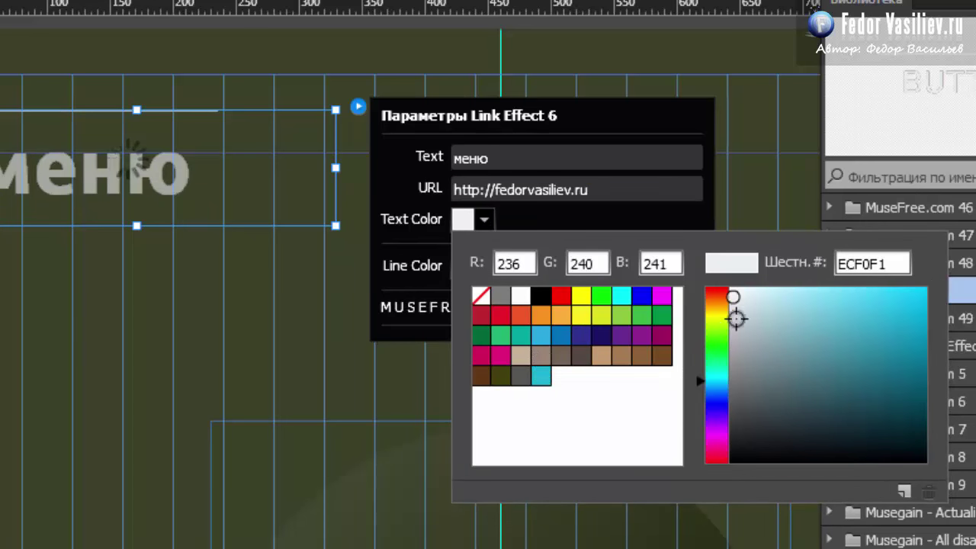
pyautogui.moveTo(811, 326); pyautogui.dragTo(865, 356)
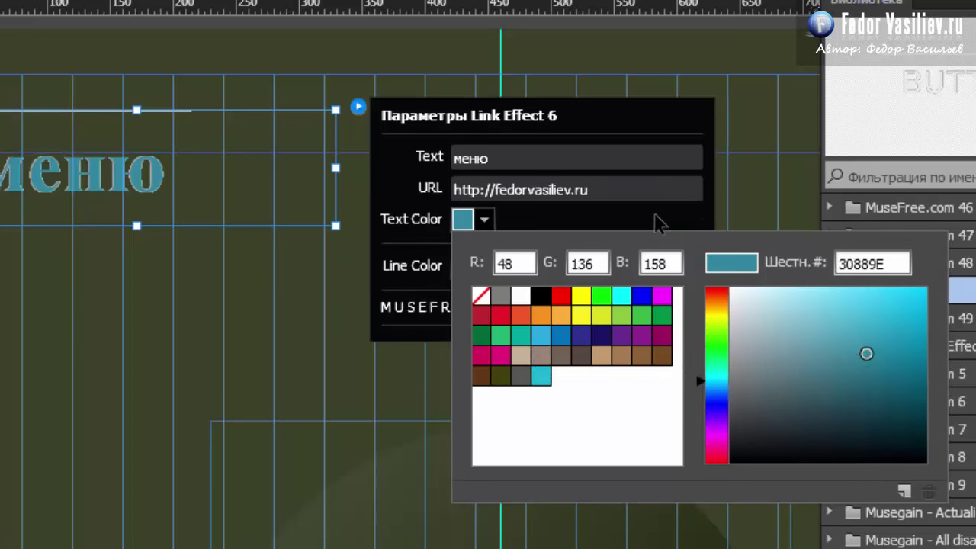
pyautogui.click(656, 217)
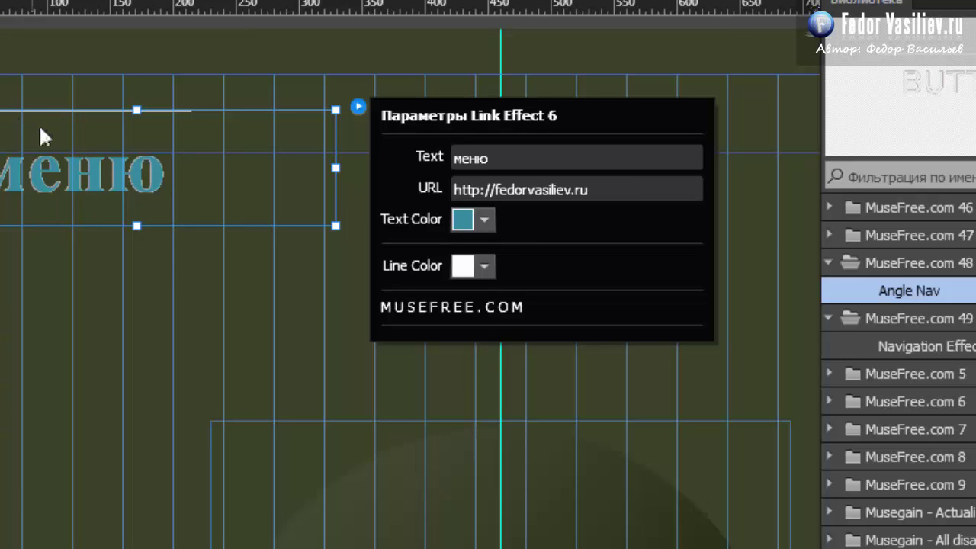
pyautogui.click(490, 273)
pyautogui.click(582, 343)
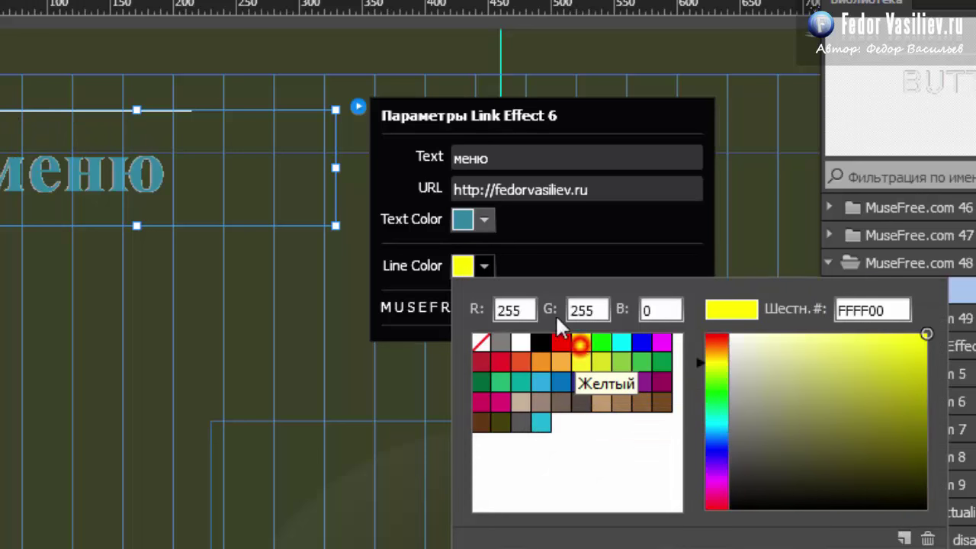
pyautogui.click(553, 251)
pyautogui.click(126, 164)
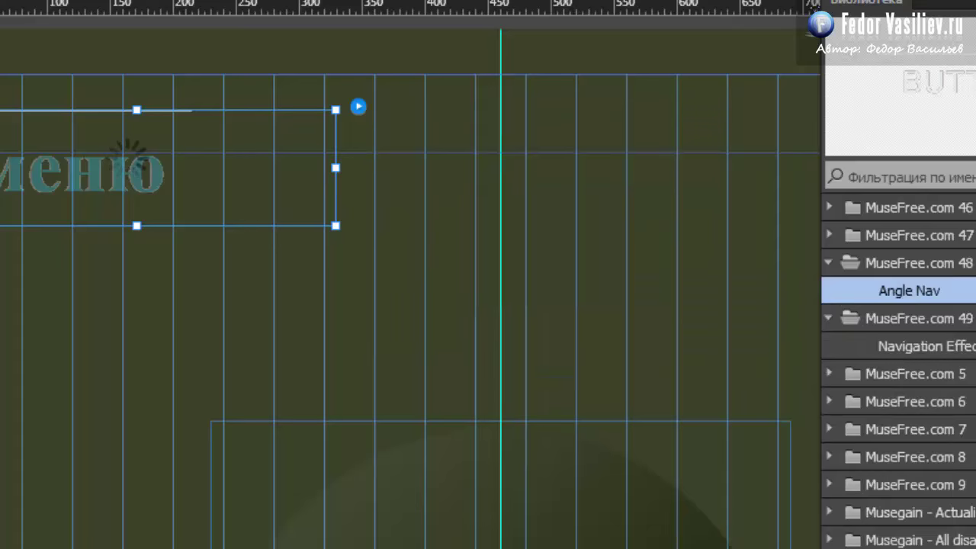
# - Preview the page in the browser, test the "меню" link, and return to Adobe Muse
pyautogui.click(43, 10)
pyautogui.click(115, 272)
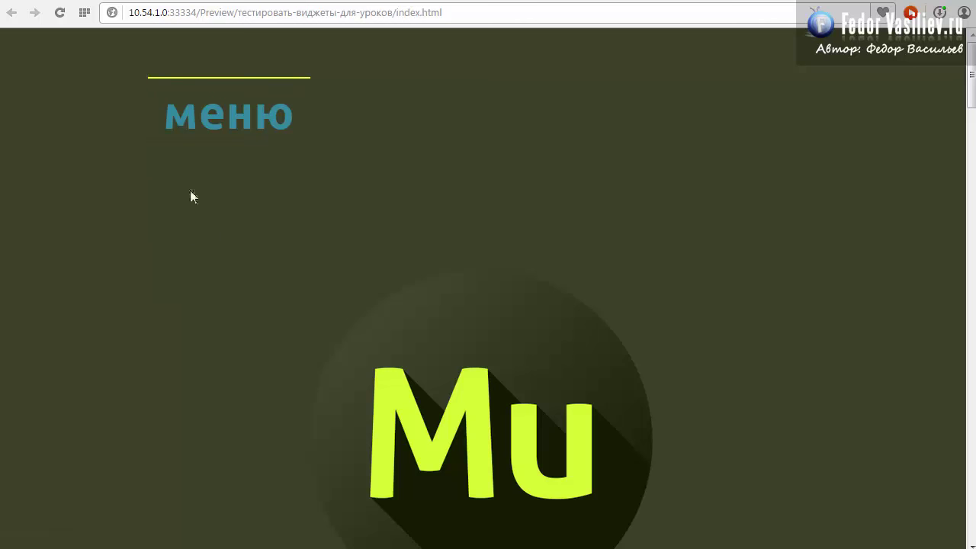
pyautogui.click(203, 114)
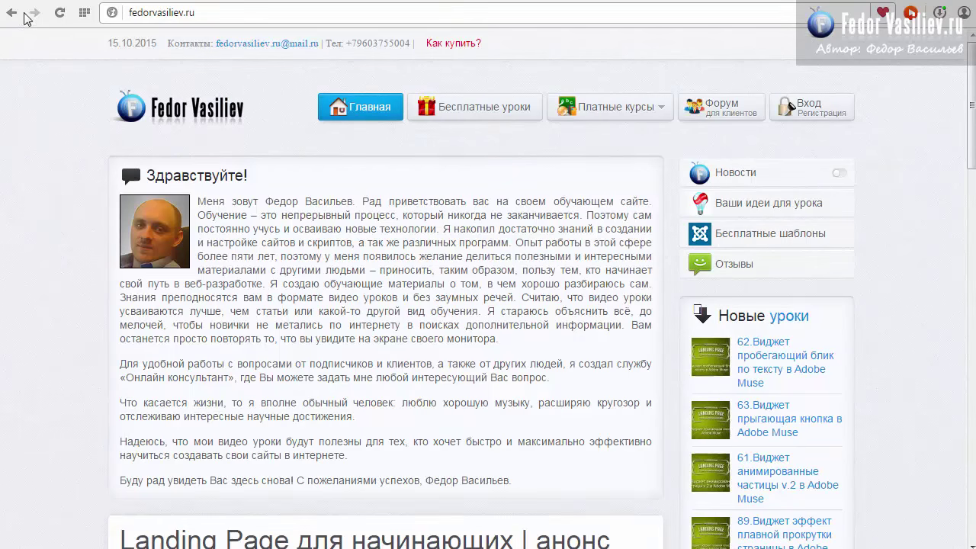
pyautogui.click(14, 13)
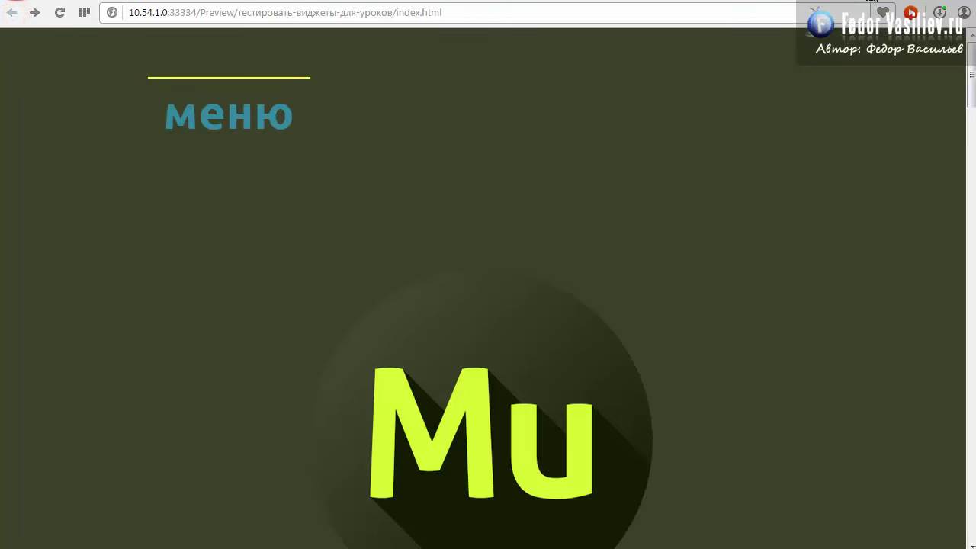
pyautogui.hotkey('alt', 'Tab')
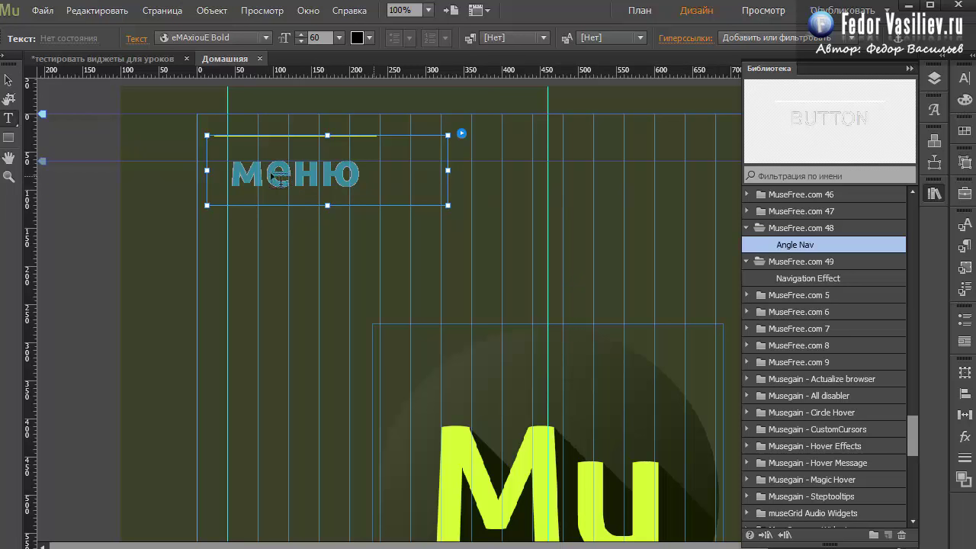
# - Duplicate the "меню" widget and place the copy beside the original
pyautogui.click(8, 80)
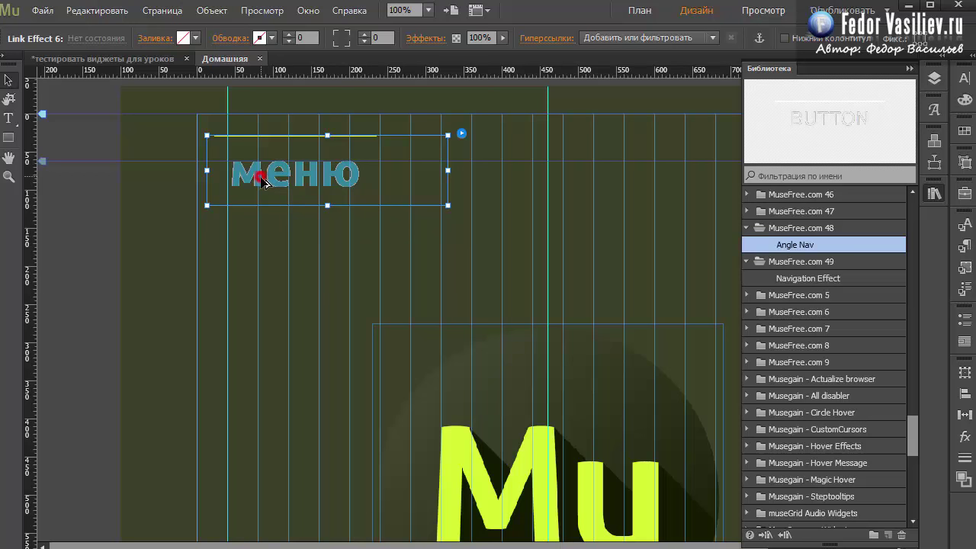
pyautogui.moveTo(268, 198); pyautogui.dragTo(464, 174)
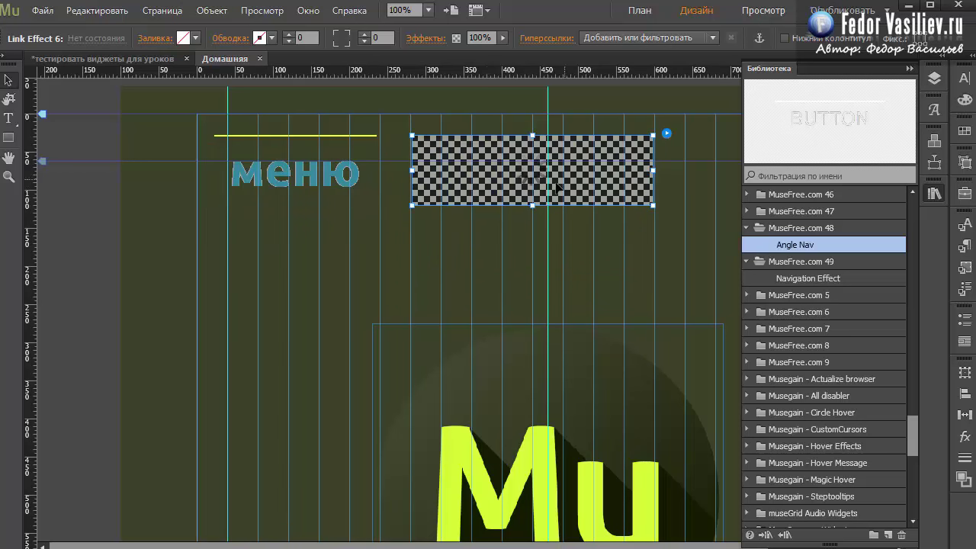
pyautogui.moveTo(461, 169)
pyautogui.mouseDown()
pyautogui.moveTo(460, 177)
pyautogui.moveTo(449, 169)
pyautogui.mouseUp()
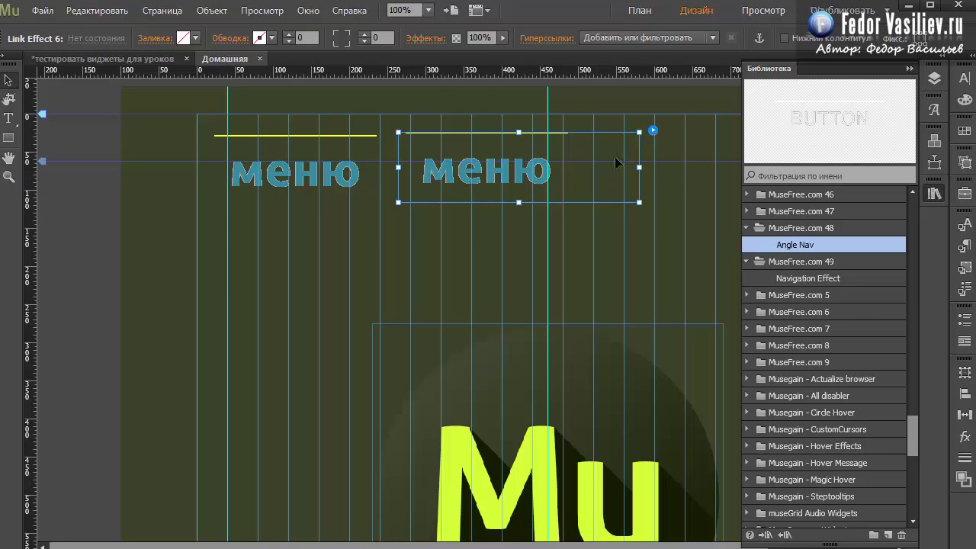
# - Inspect the copied widget's Text and URL parameters and delete the copy
pyautogui.click(654, 132)
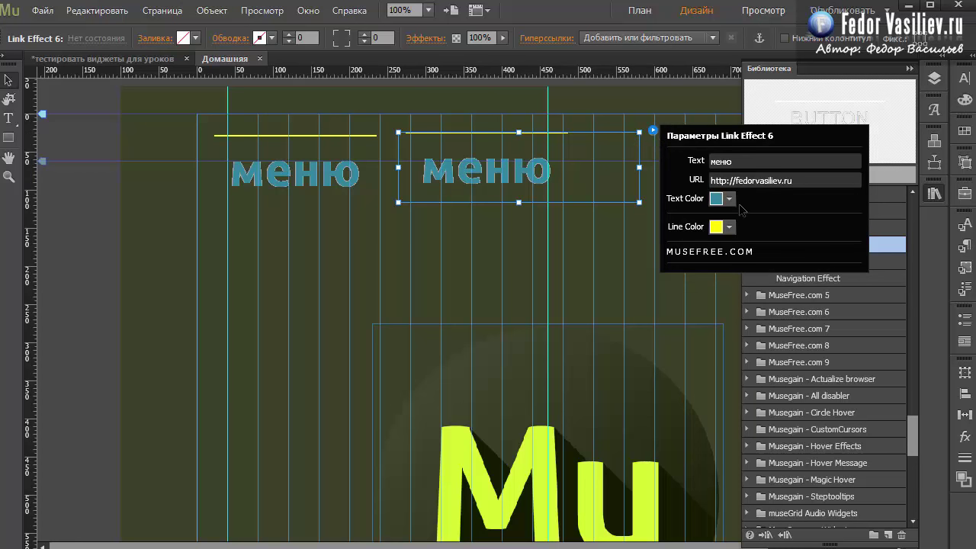
pyautogui.moveTo(804, 181); pyautogui.dragTo(711, 182)
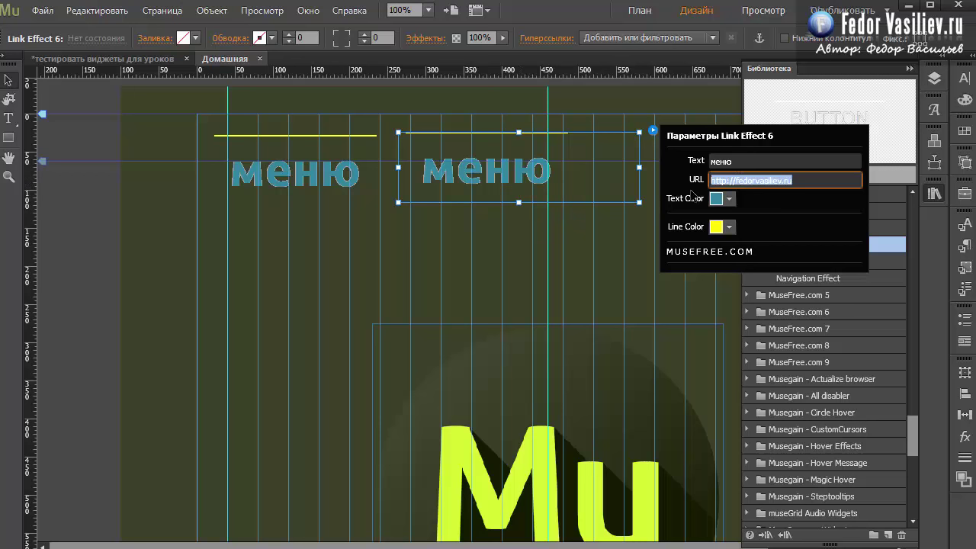
pyautogui.click(690, 160)
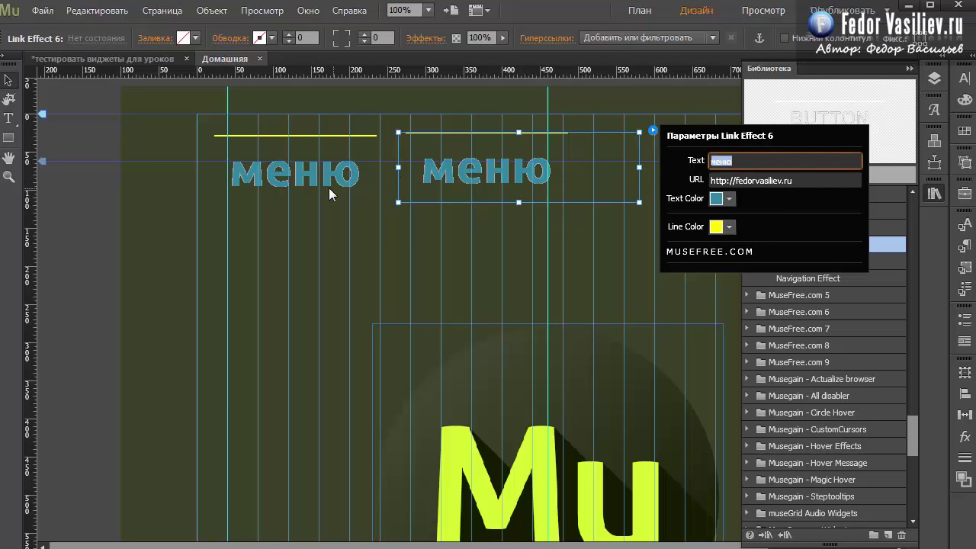
pyautogui.click(307, 183)
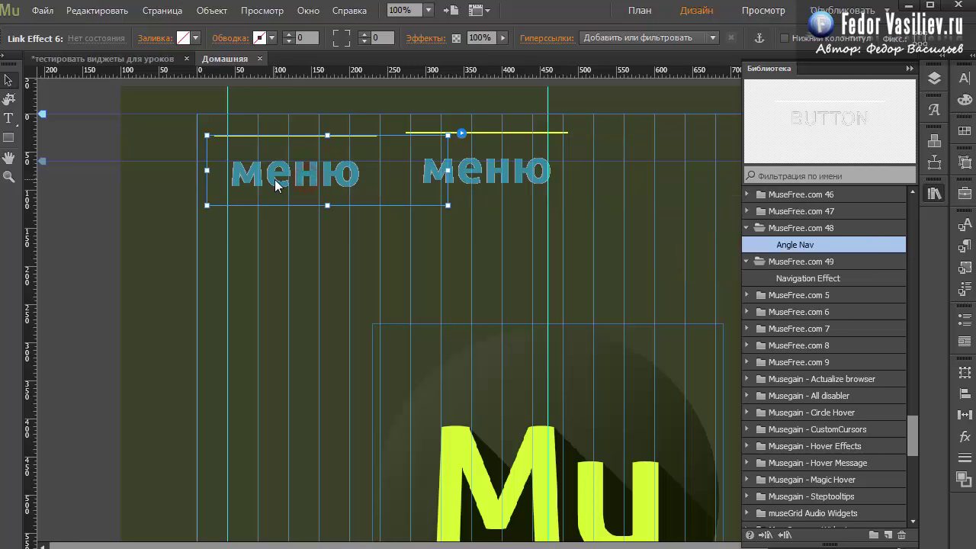
pyautogui.click(495, 179)
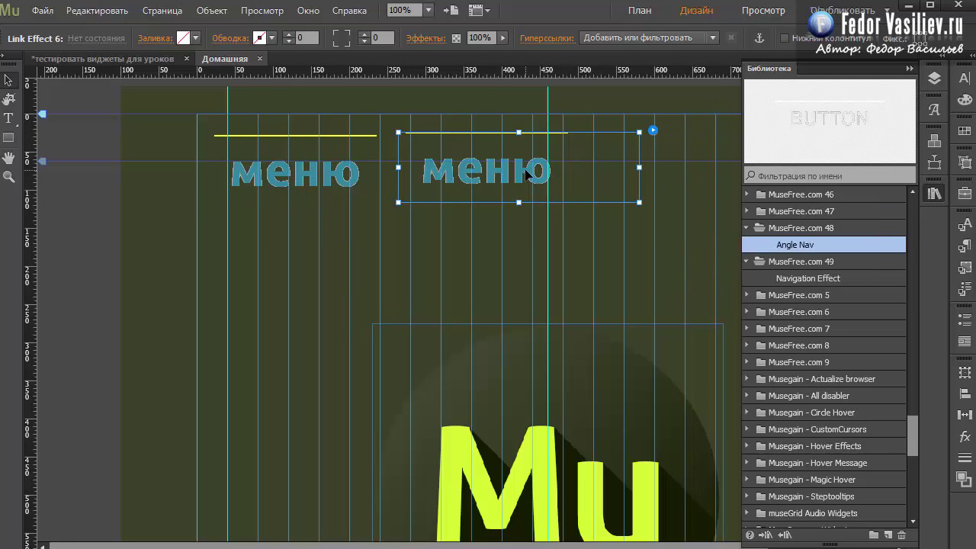
pyautogui.press('Delete')
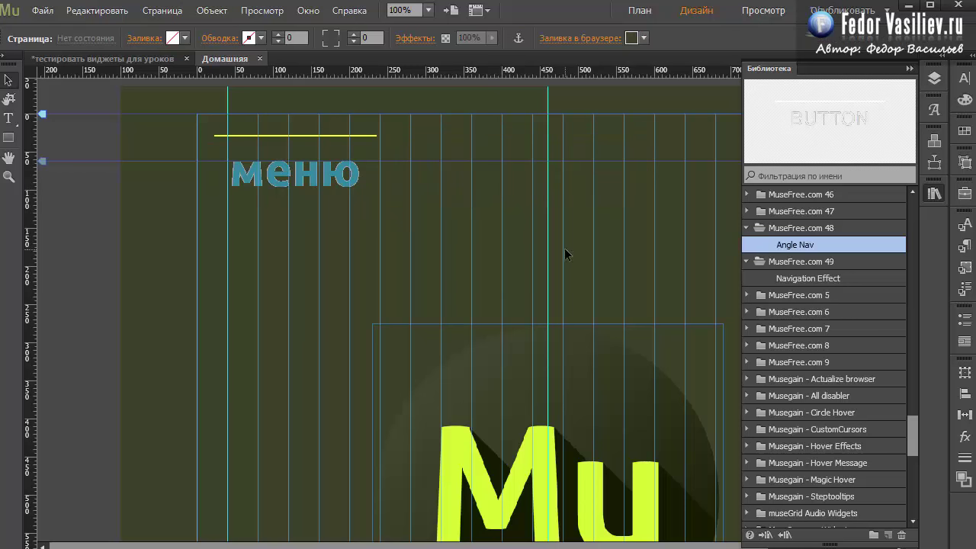
# - Place the Navigation Effect widget from MuseFree.com 49 on the page to the right of "меню"
pyautogui.click(779, 278)
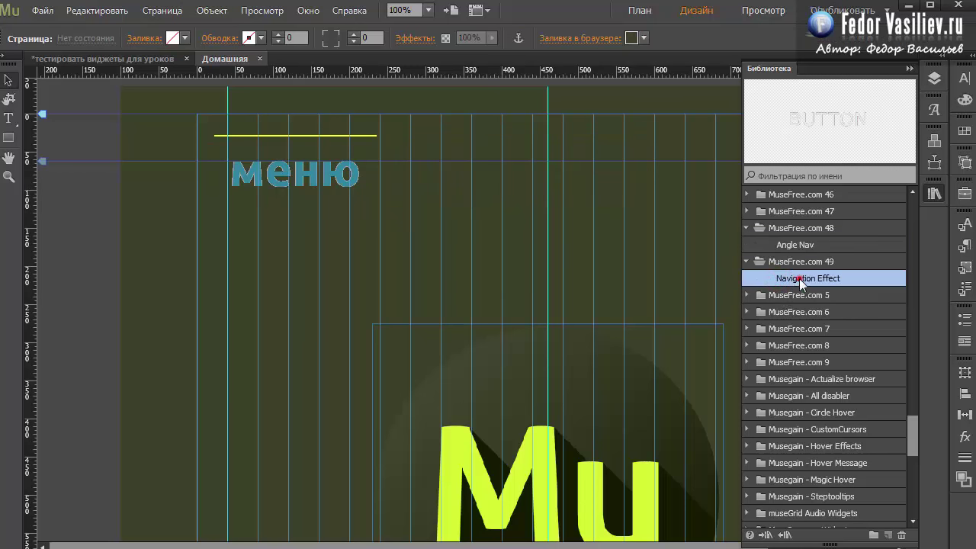
pyautogui.moveTo(800, 278); pyautogui.dragTo(447, 149)
pyautogui.click(549, 145)
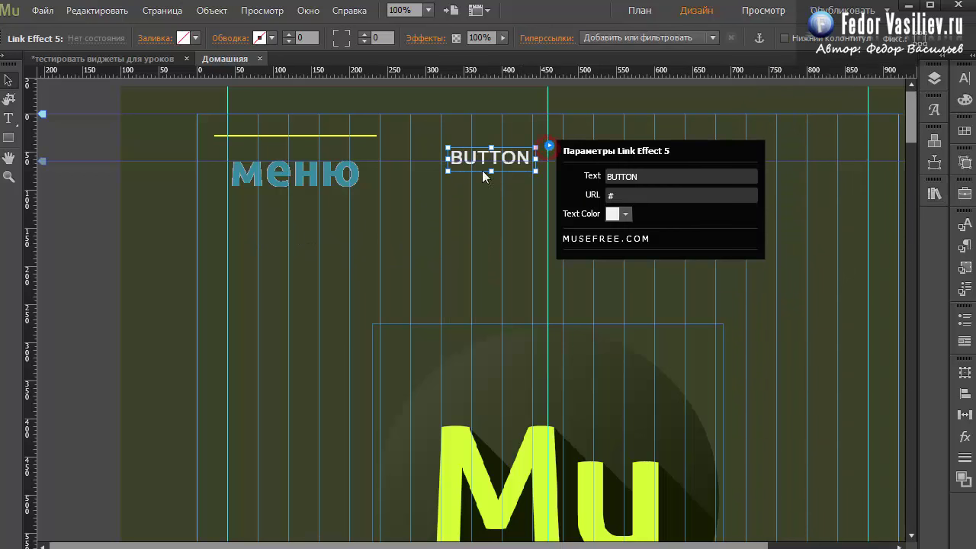
pyautogui.moveTo(498, 165); pyautogui.dragTo(494, 155)
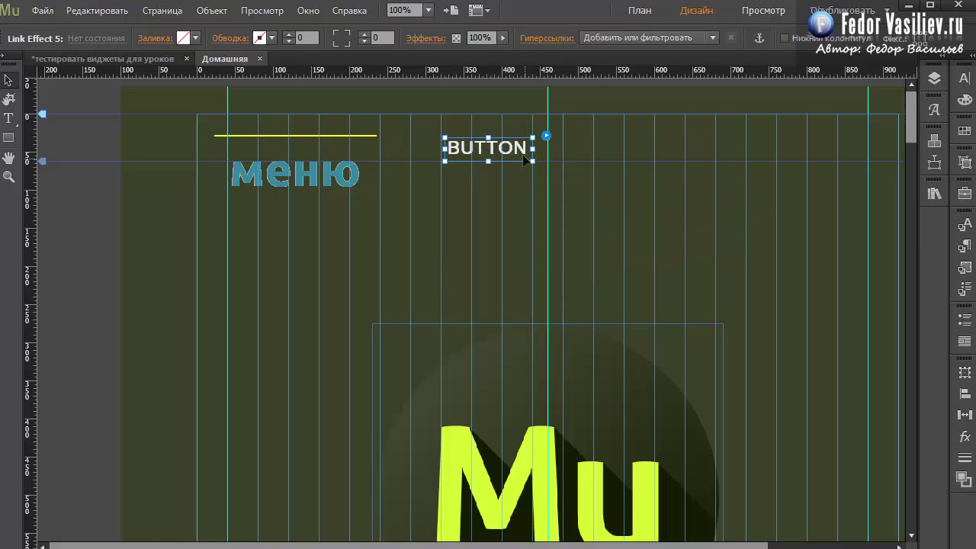
# - Set the Navigation Effect button's text color to dark blue and move the button slightly closer to "меню"
pyautogui.click(547, 145)
pyautogui.click(492, 152)
pyautogui.click(546, 137)
pyautogui.click(644, 166)
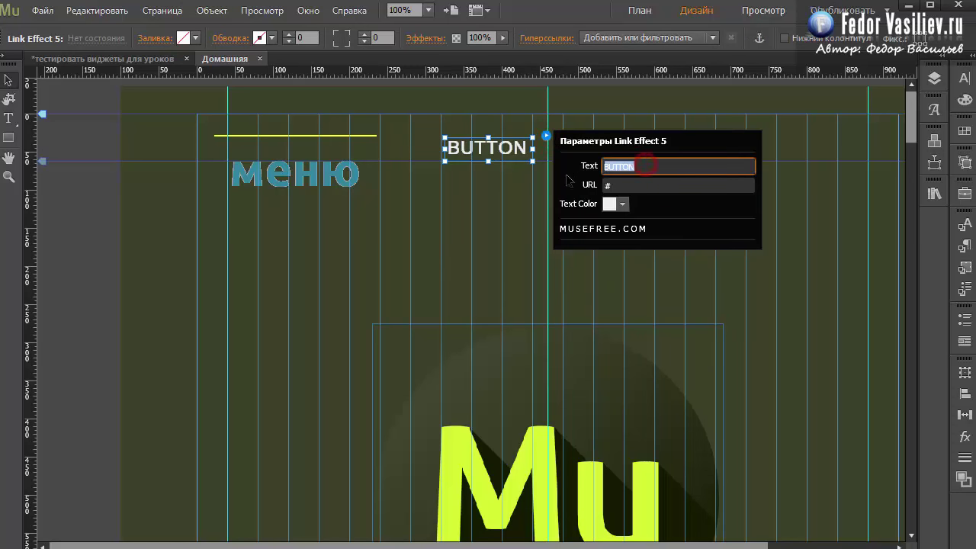
pyautogui.click(614, 185)
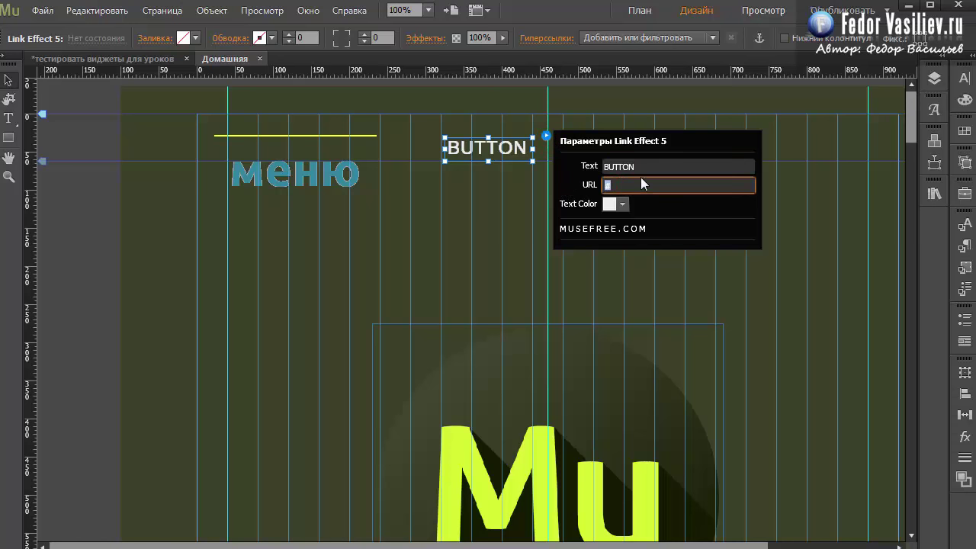
pyautogui.click(614, 204)
pyautogui.click(693, 274)
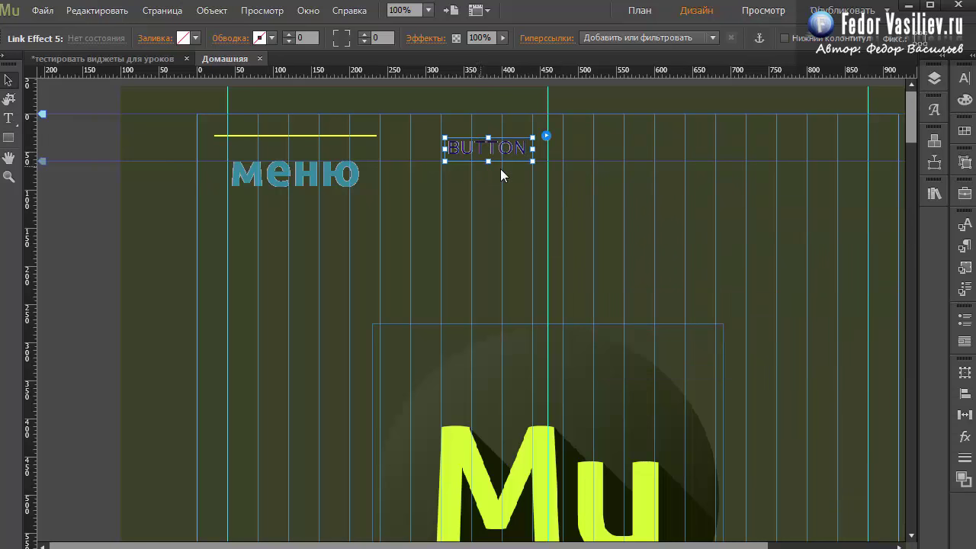
pyautogui.moveTo(469, 150); pyautogui.dragTo(451, 162)
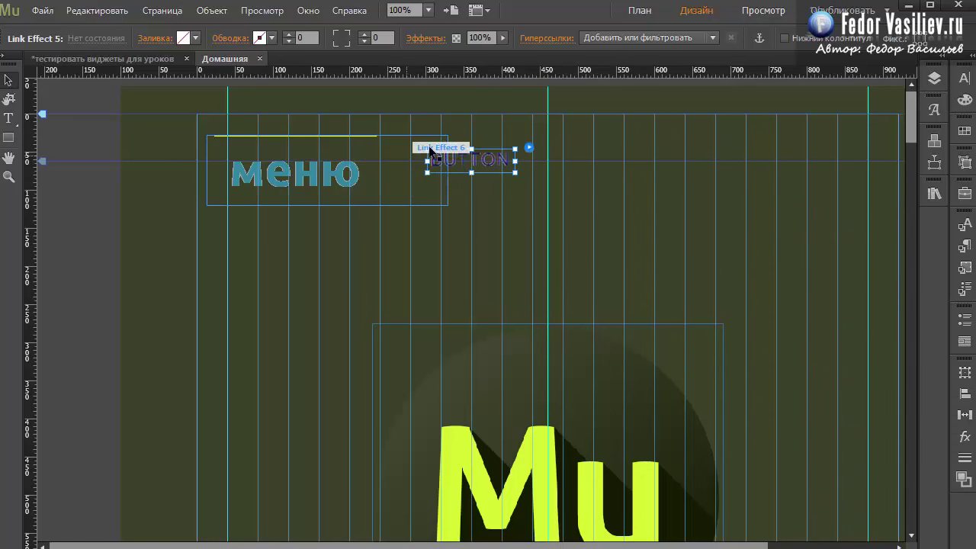
# - Preview the page with both navigation widgets in the browser
pyautogui.click(42, 11)
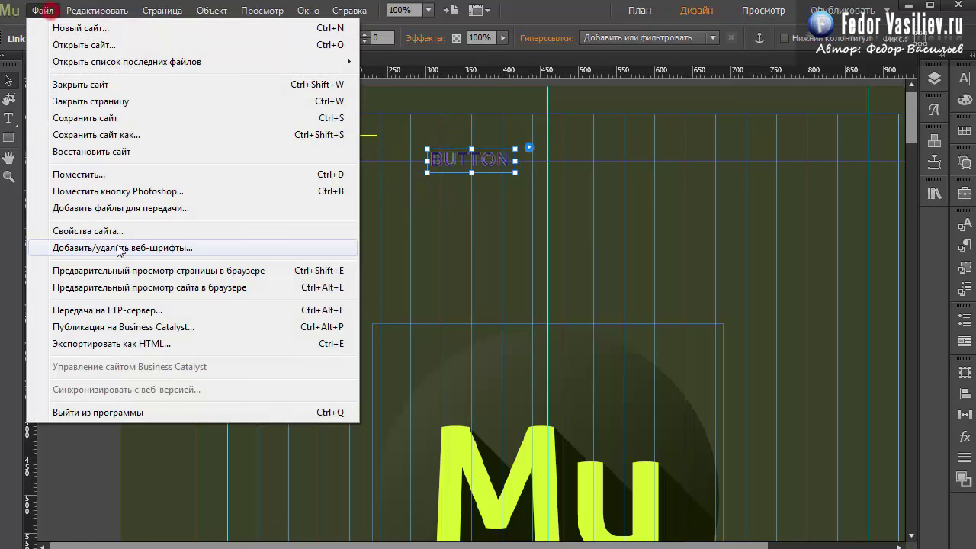